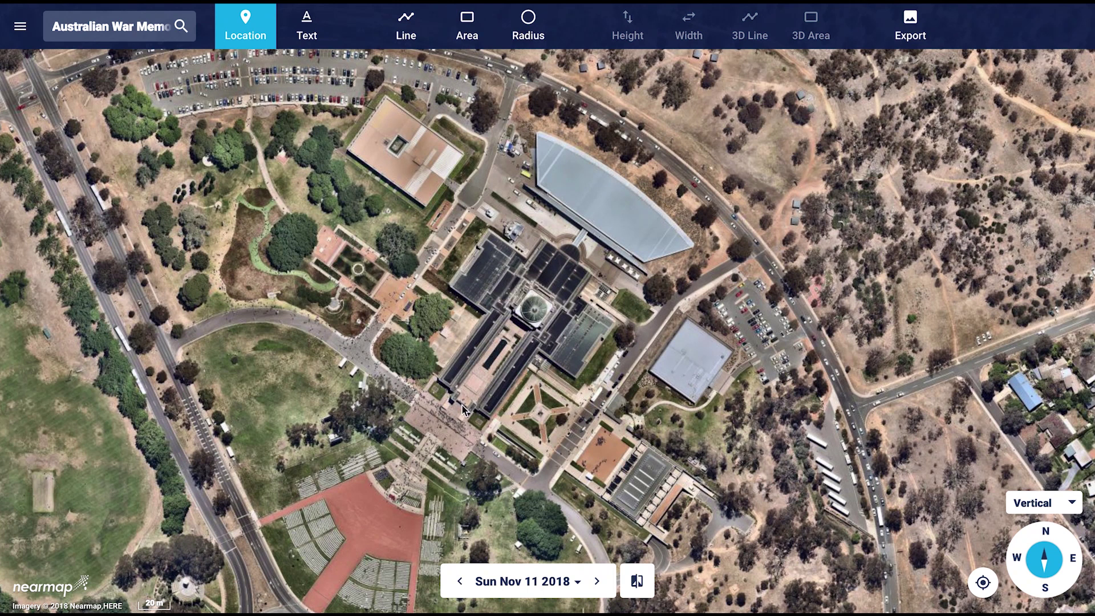
Pin the memorial entrance and show its North-facing oblique photo from Tue Sep 11 2018.
{"action": "left_click", "coordinate": [463, 405]}
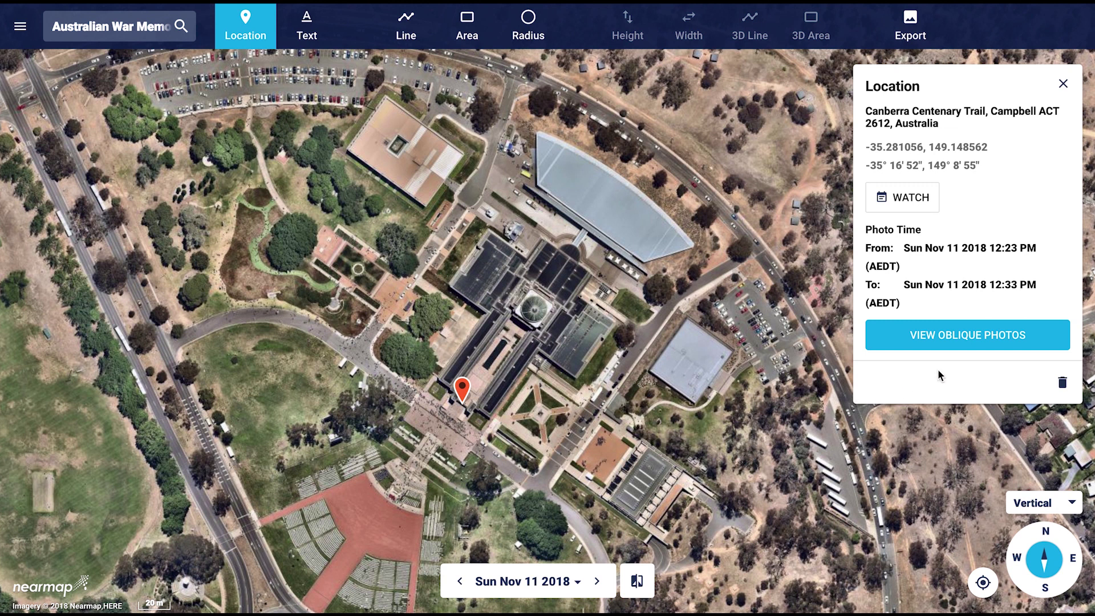
{"action": "left_click", "coordinate": [956, 341]}
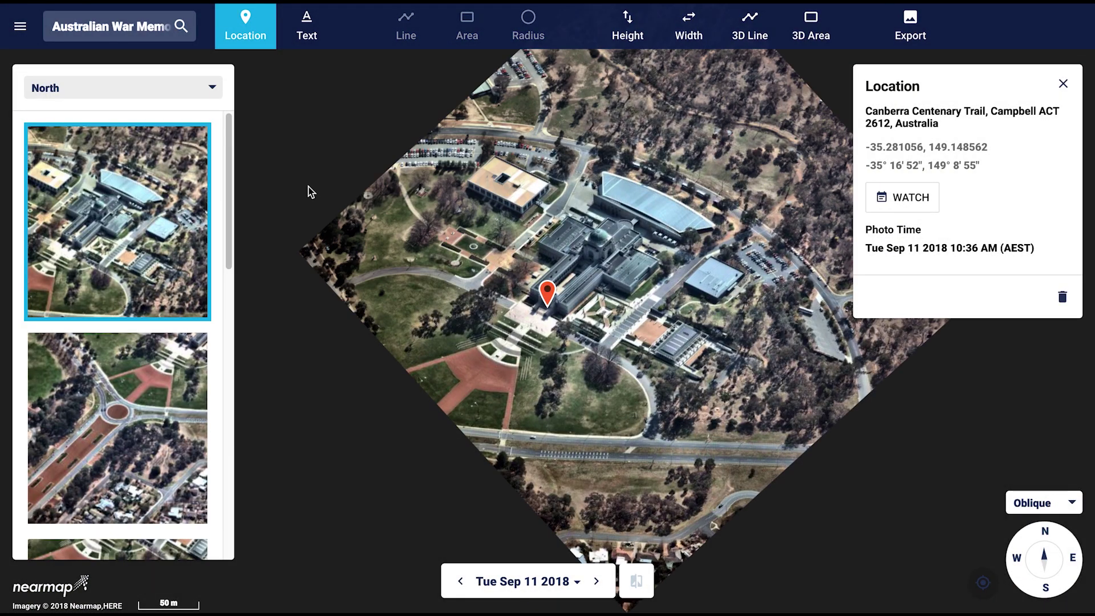
{"action": "left_click", "coordinate": [212, 90]}
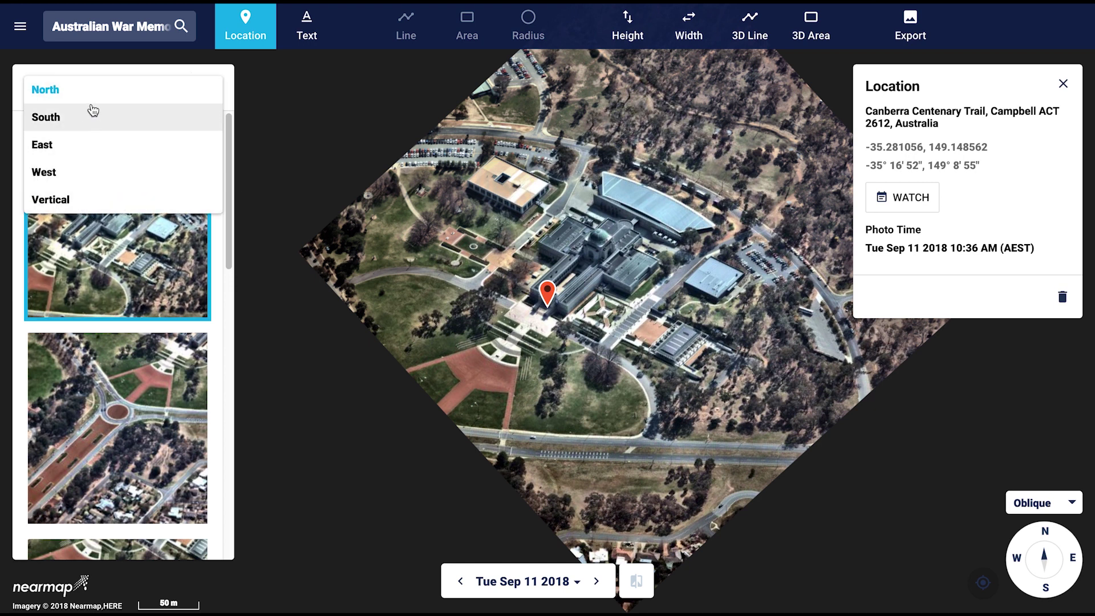
{"action": "left_click", "coordinate": [173, 95]}
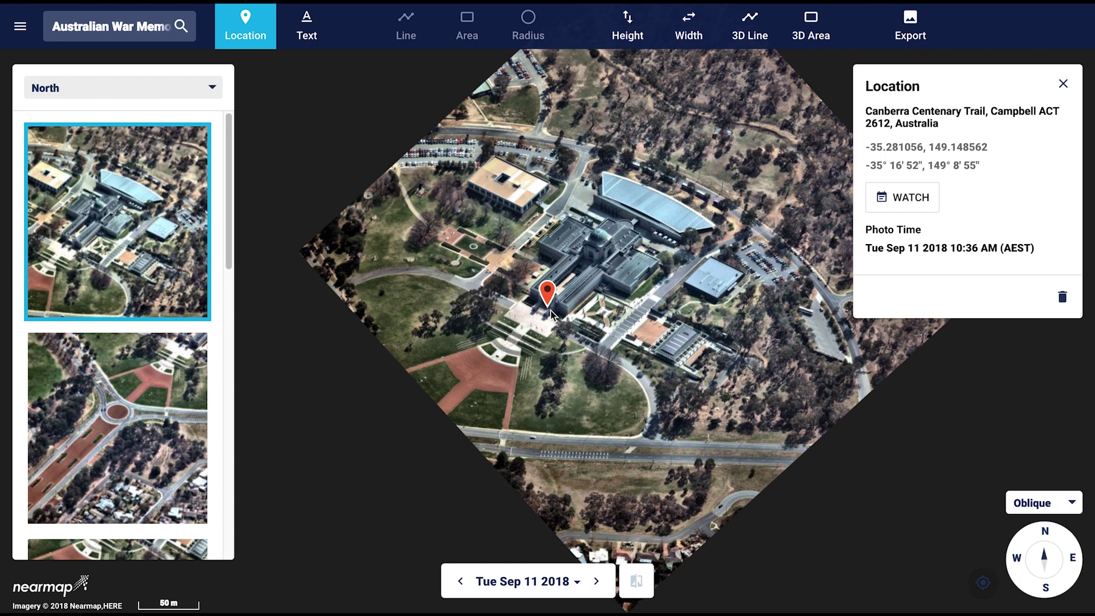
Measure the entrance tower from foot to top (11.86 m), then delete the height line.
{"action": "left_click", "coordinate": [639, 20]}
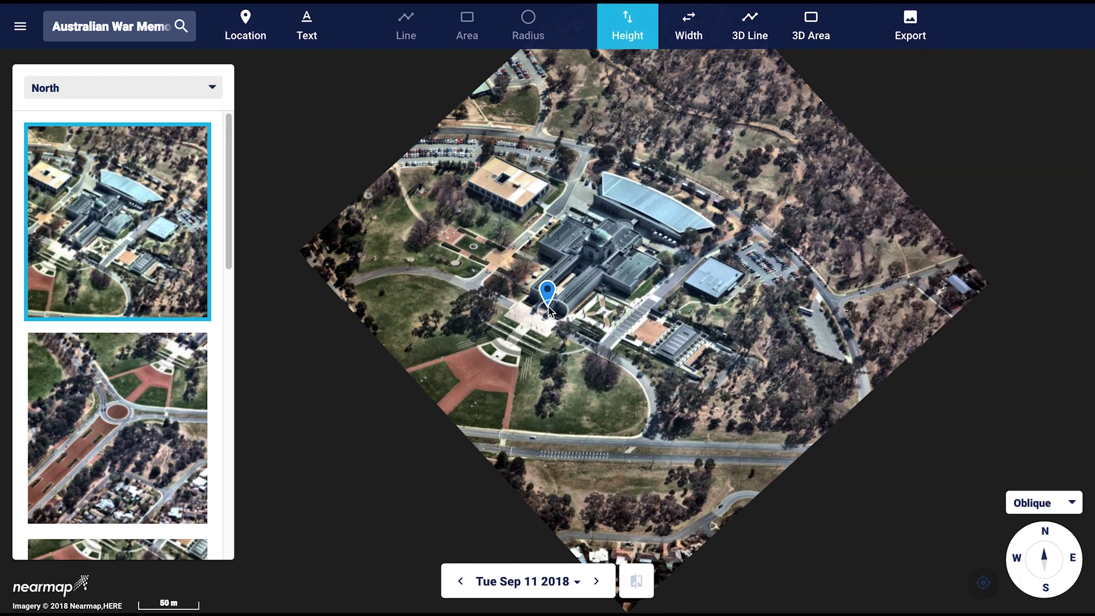
{"action": "scroll", "coordinate": [547, 308], "scroll_direction": "up", "scroll_amount": 3}
{"action": "scroll", "coordinate": [547, 310], "scroll_direction": "up", "scroll_amount": 4}
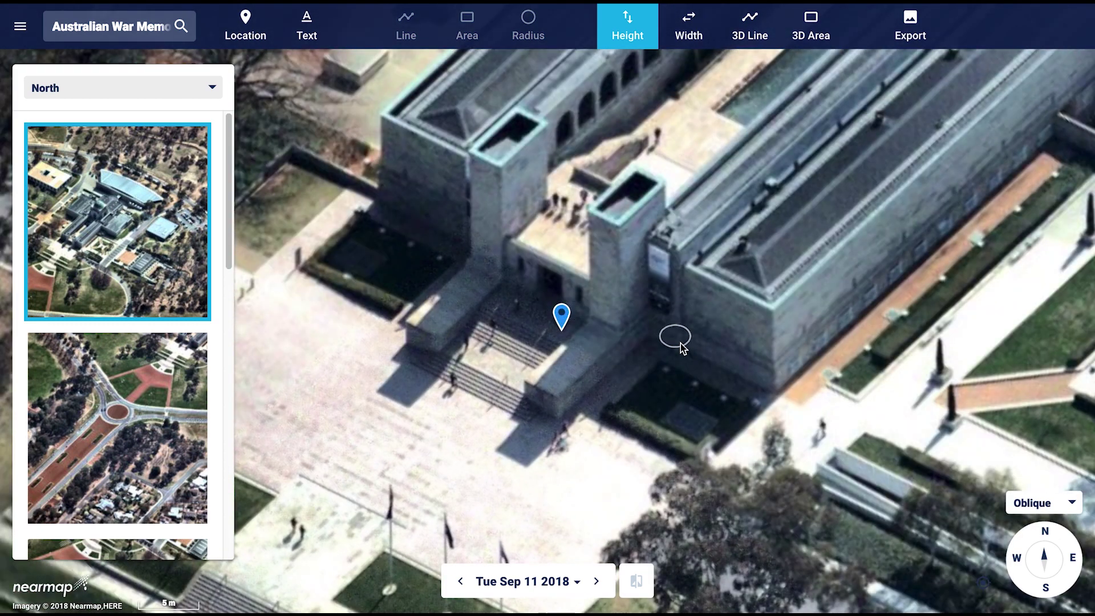
{"action": "scroll", "coordinate": [567, 327], "scroll_direction": "up", "scroll_amount": 3}
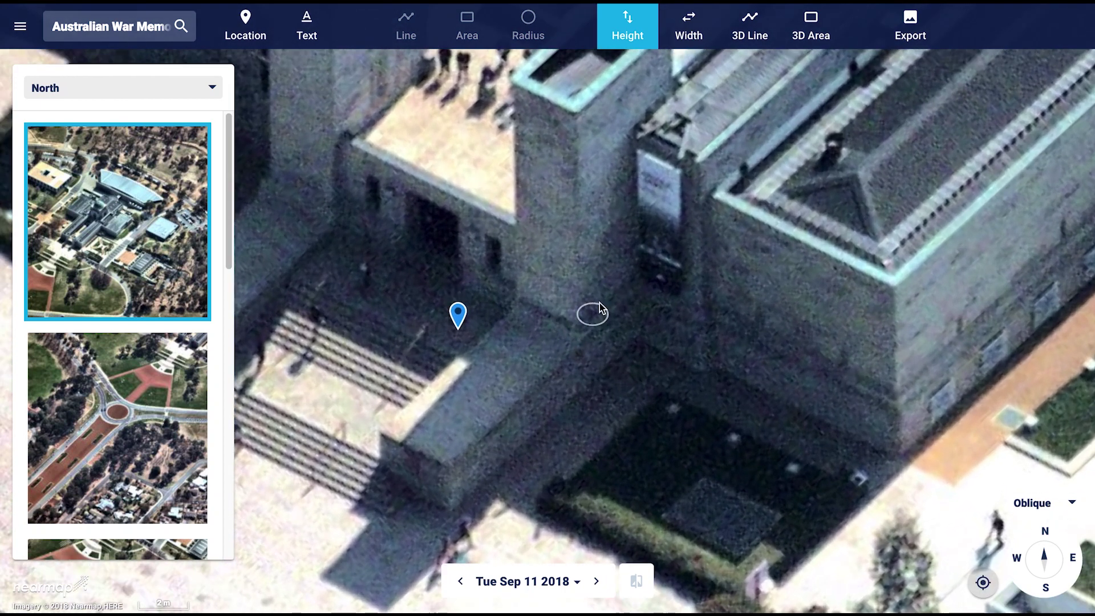
{"action": "left_click_drag", "start_coordinate": [600, 308], "coordinate": [560, 372]}
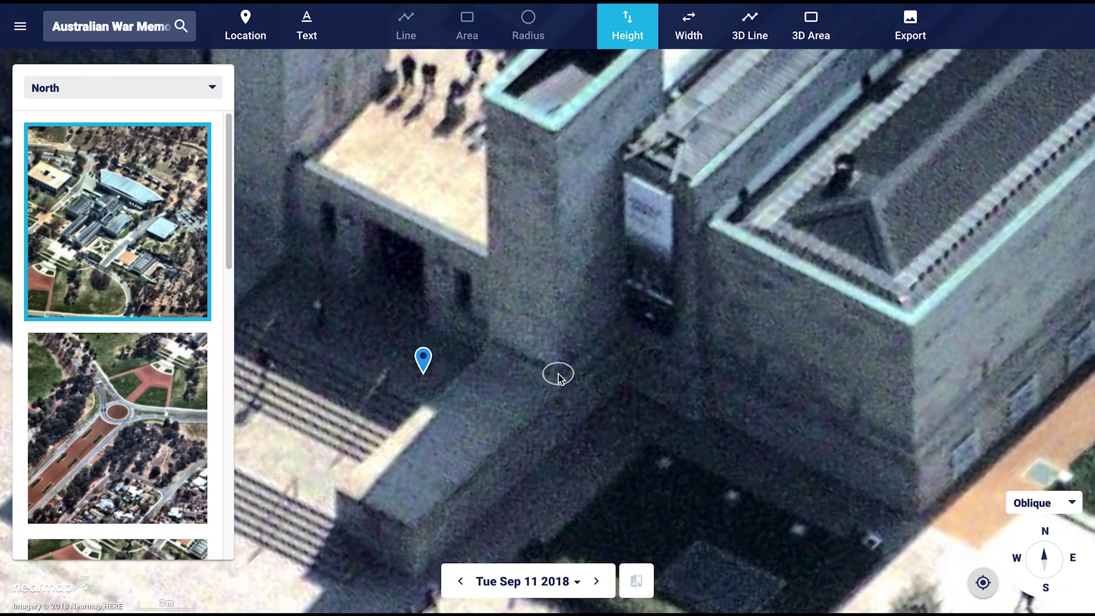
{"action": "left_click", "coordinate": [558, 377]}
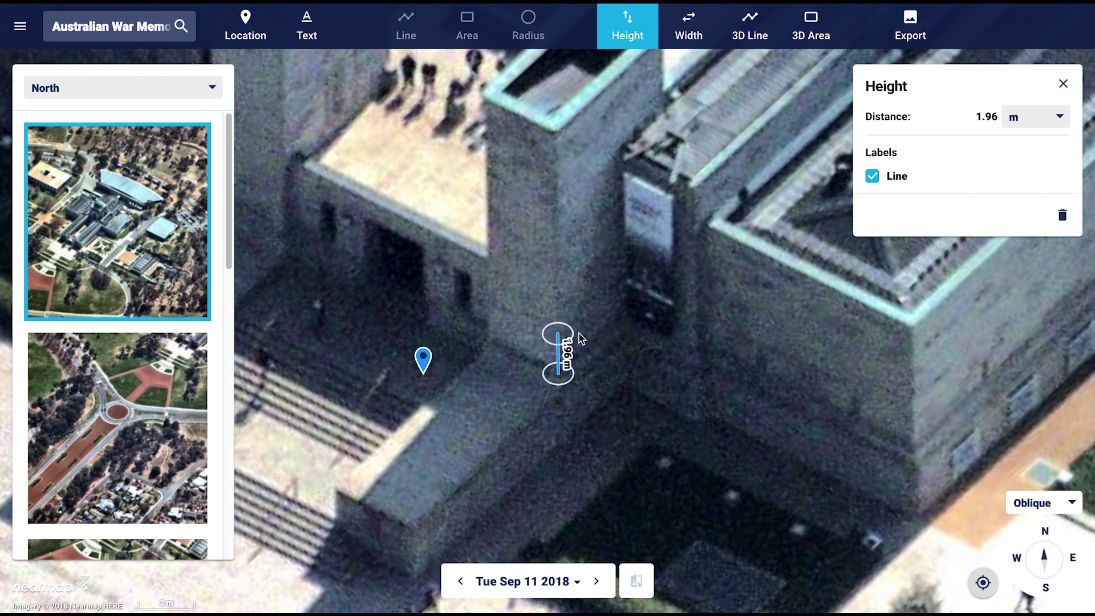
{"action": "left_click", "coordinate": [555, 133]}
{"action": "scroll", "coordinate": [554, 133], "scroll_direction": "up", "scroll_amount": 2}
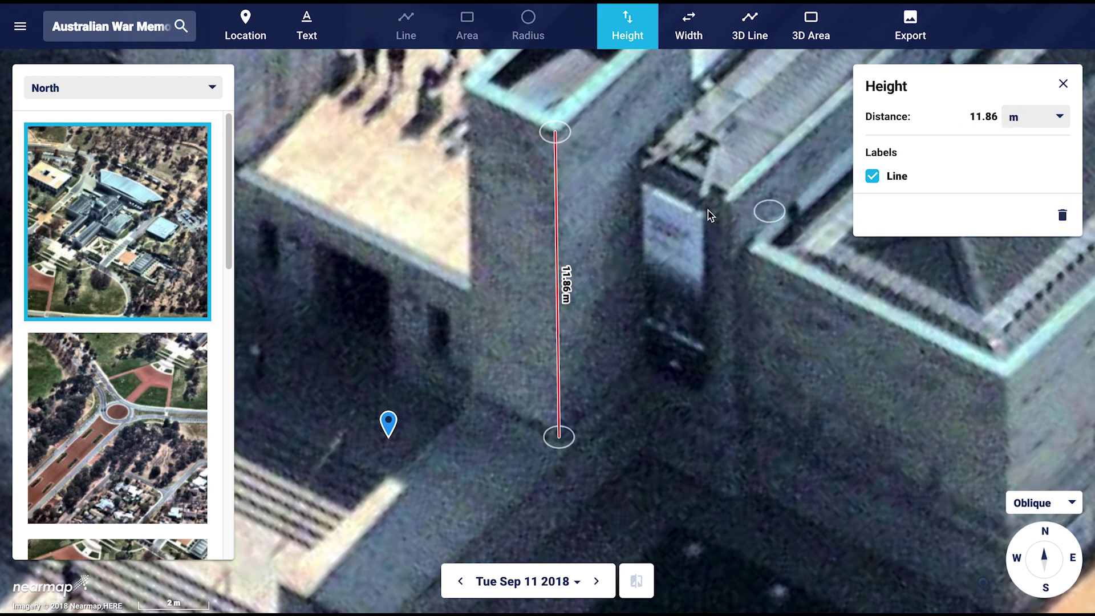
{"action": "left_click", "coordinate": [1064, 216]}
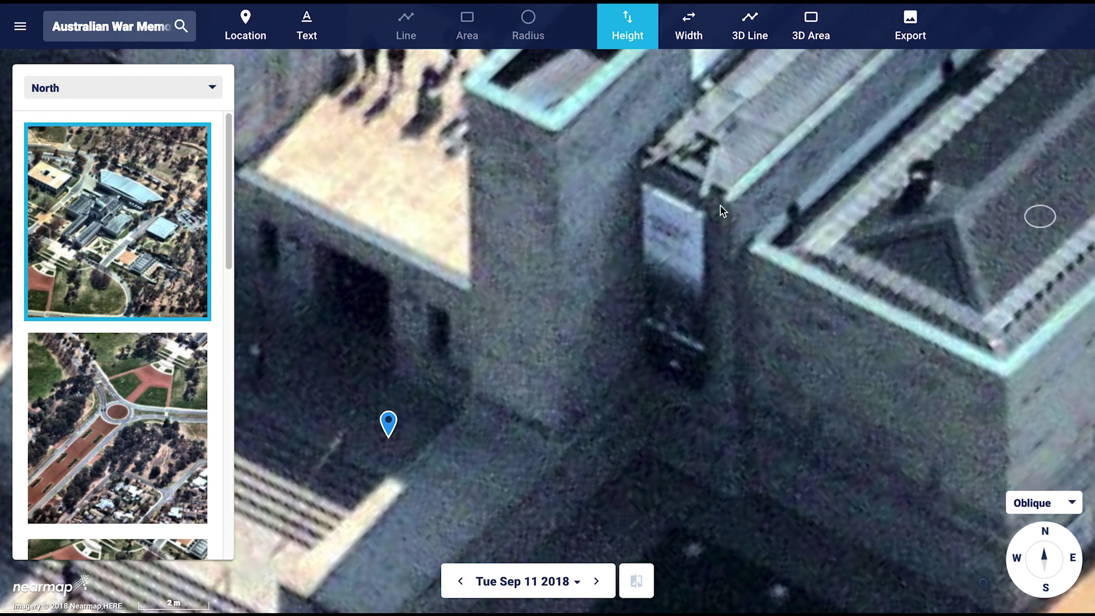
{"action": "scroll", "coordinate": [509, 202], "scroll_direction": "down", "scroll_amount": 2}
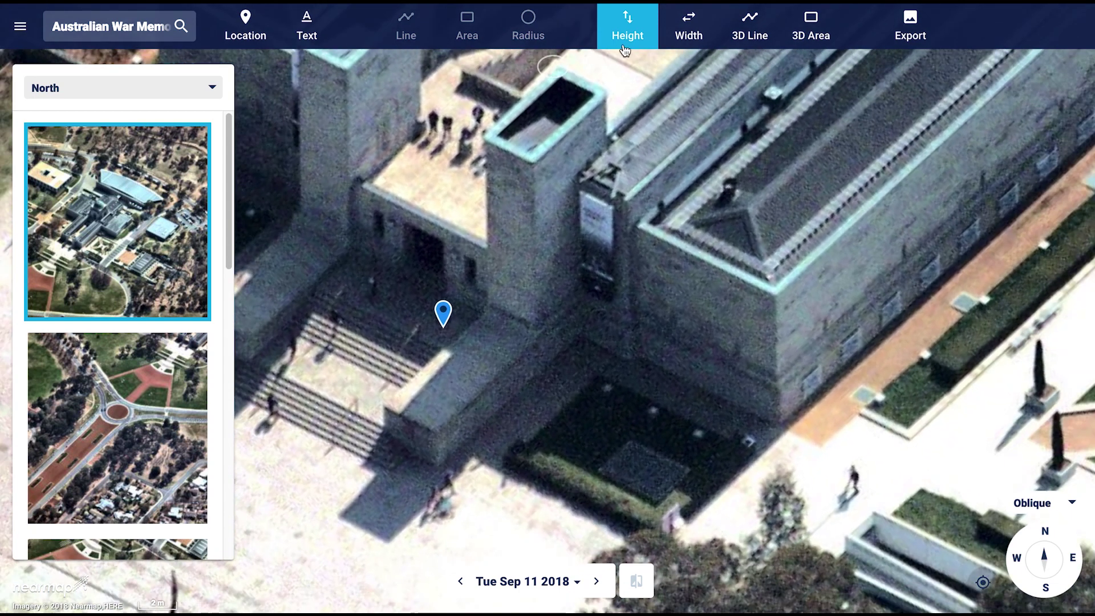
Measure the wall width along the roof edge from its corner (8.95 m), then delete it.
{"action": "left_click", "coordinate": [685, 38]}
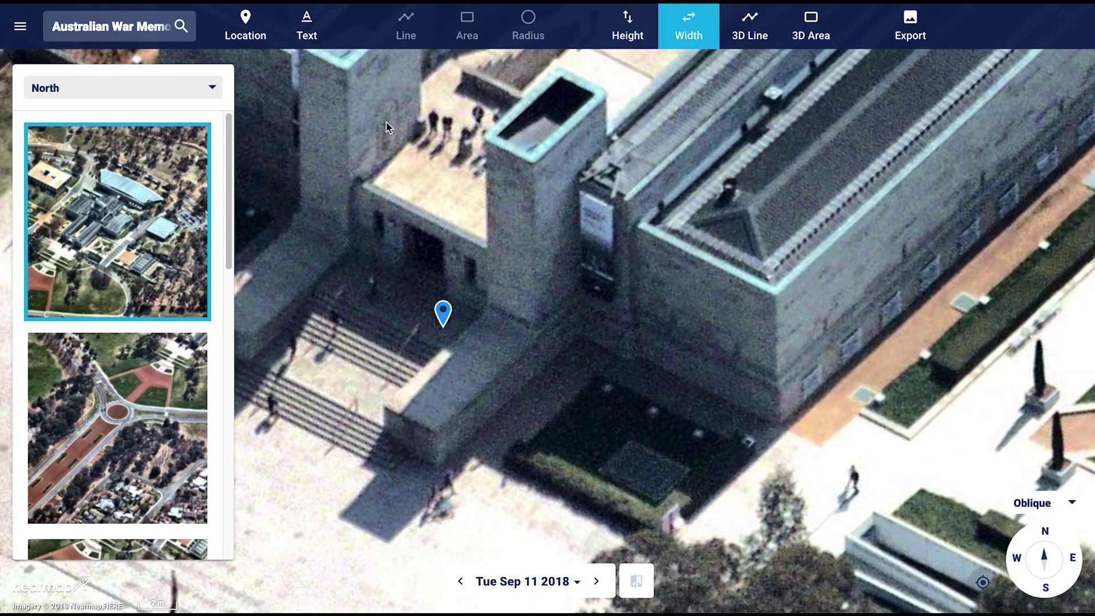
{"action": "left_click_drag", "start_coordinate": [390, 127], "coordinate": [547, 201]}
{"action": "scroll", "coordinate": [510, 174], "scroll_direction": "up", "scroll_amount": 4}
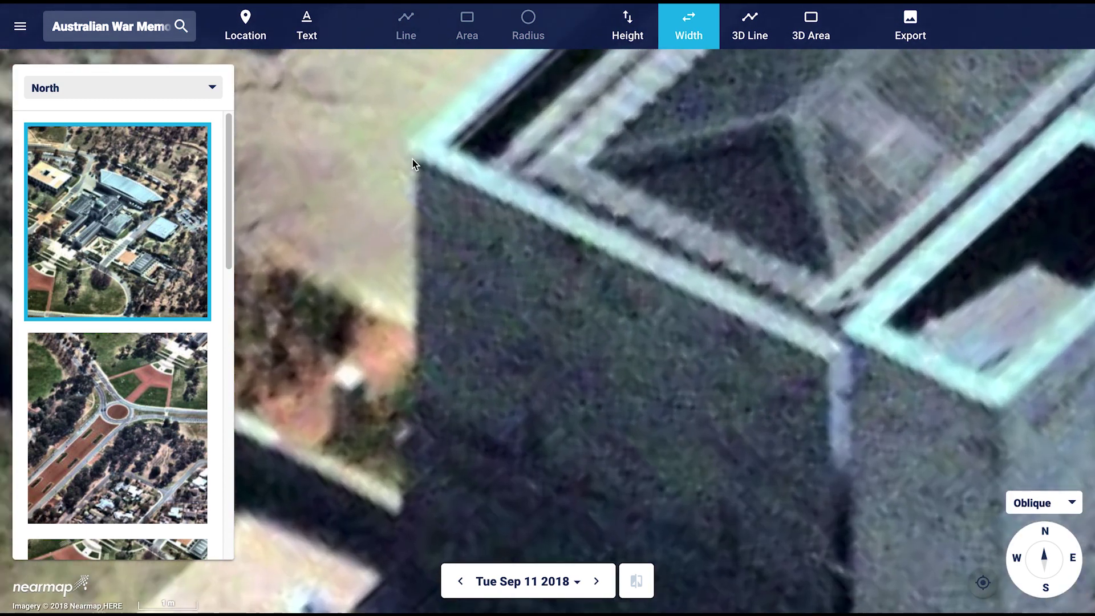
{"action": "left_click", "coordinate": [409, 151]}
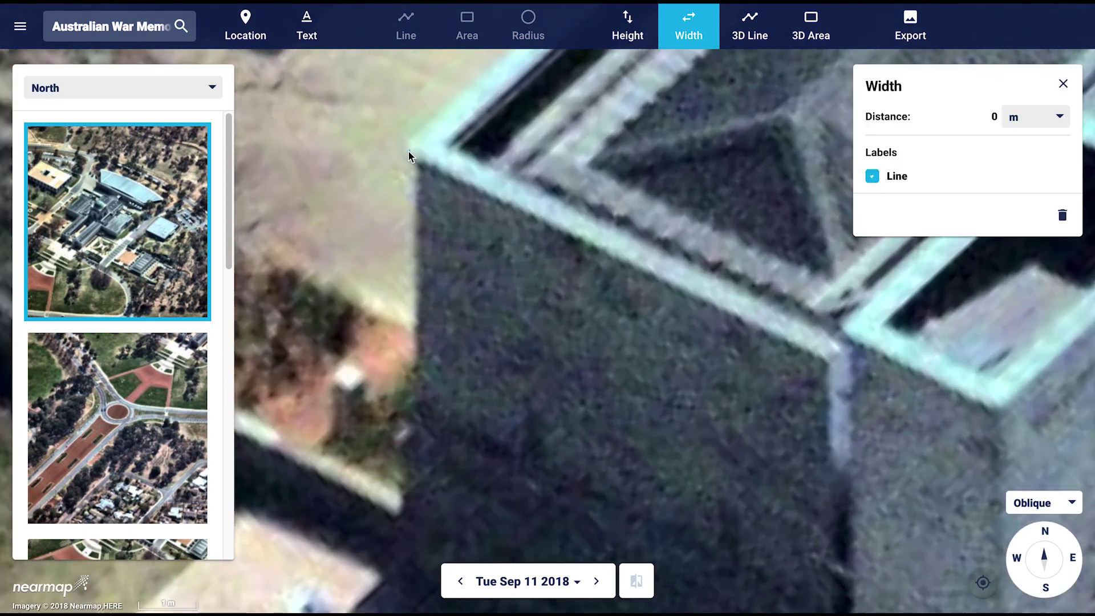
{"action": "left_click", "coordinate": [445, 140]}
{"action": "left_click_drag", "start_coordinate": [445, 140], "coordinate": [826, 359]}
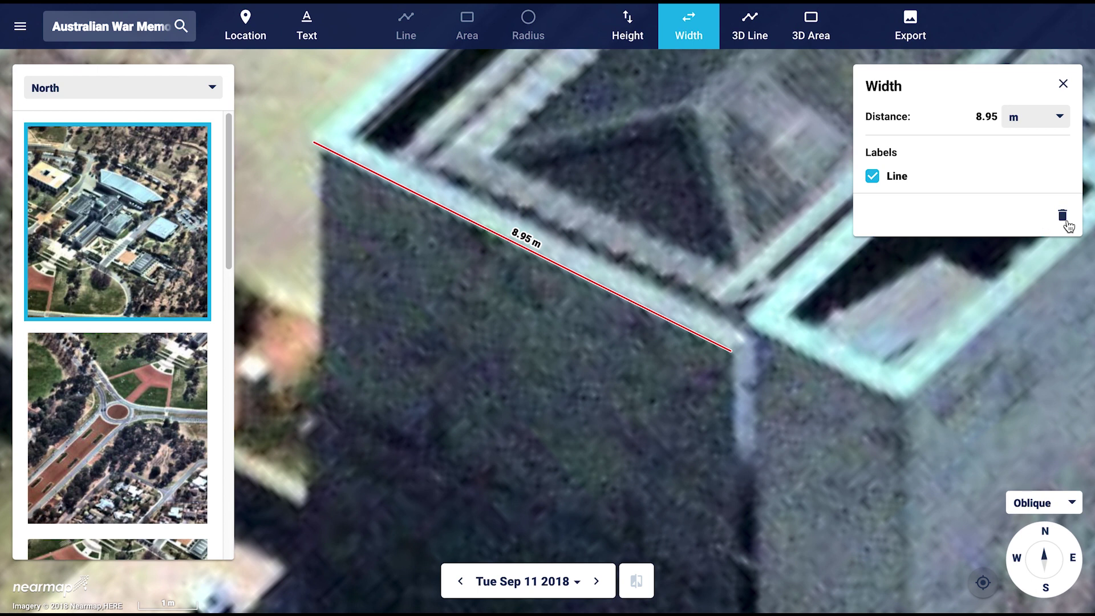
{"action": "left_click", "coordinate": [1063, 216]}
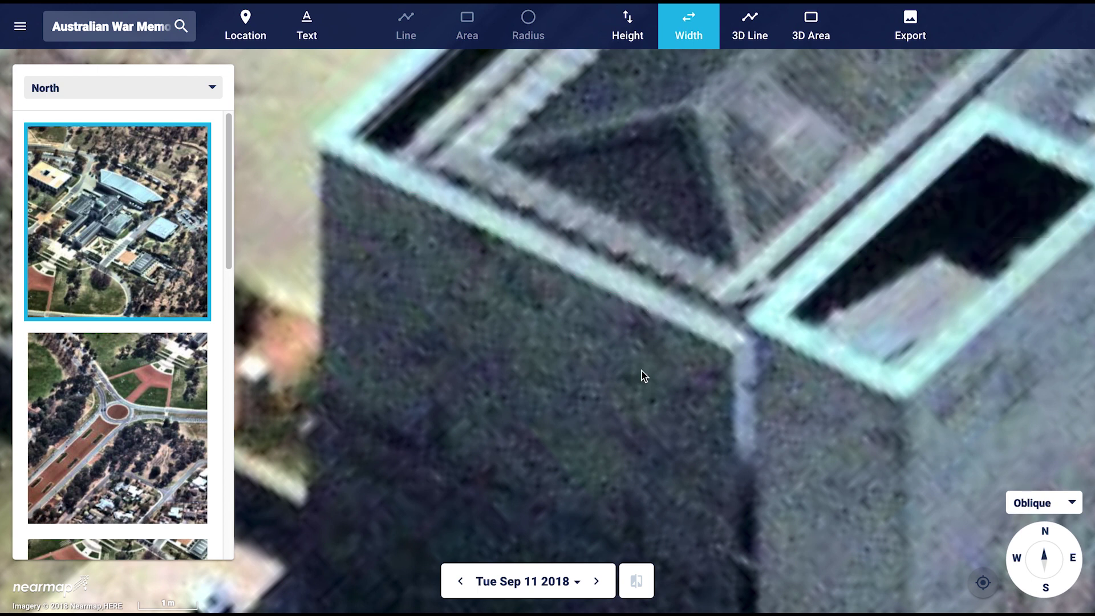
{"action": "left_click_drag", "start_coordinate": [779, 419], "coordinate": [586, 399]}
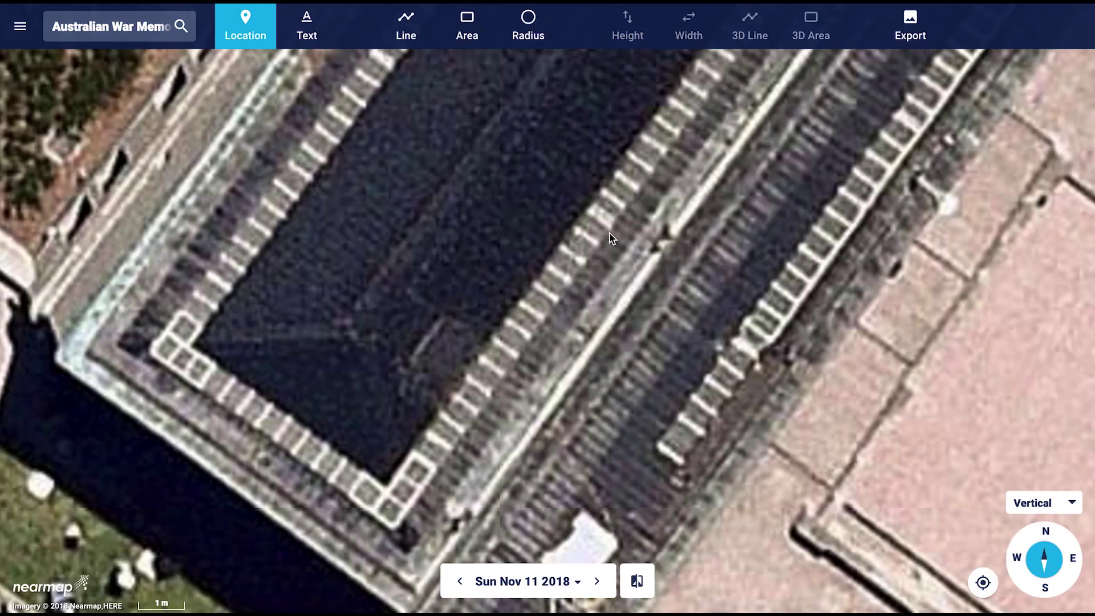
{"action": "scroll", "coordinate": [580, 278], "scroll_direction": "down", "scroll_amount": 5}
Pan north to the car parks, pin the yellow-roofed building and show its oblique photos.
{"action": "key", "text": "Up"}
{"action": "key", "text": "Up"}
{"action": "key", "text": "Up"}
{"action": "key", "text": "Up"}
{"action": "key", "text": "Up"}
{"action": "key", "text": "Up"}
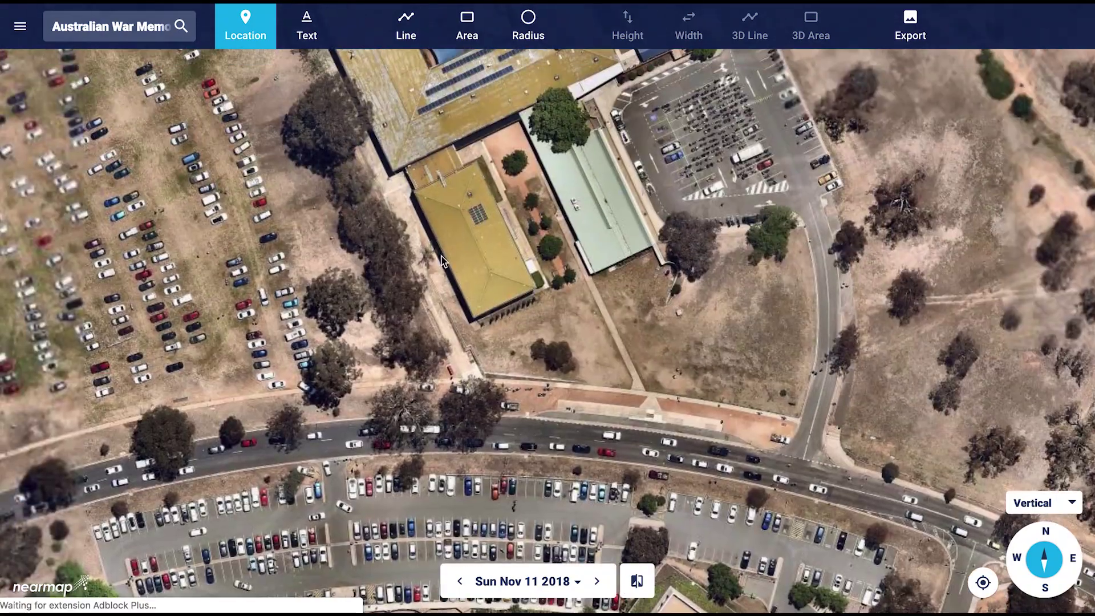
{"action": "scroll", "coordinate": [510, 276], "scroll_direction": "up", "scroll_amount": 3}
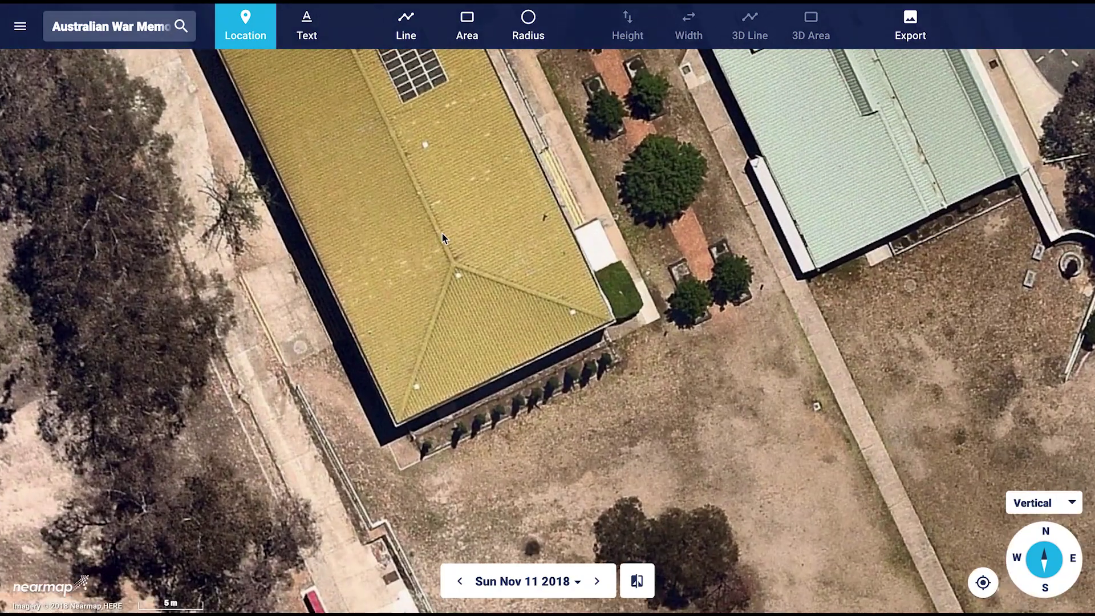
{"action": "left_click", "coordinate": [442, 233]}
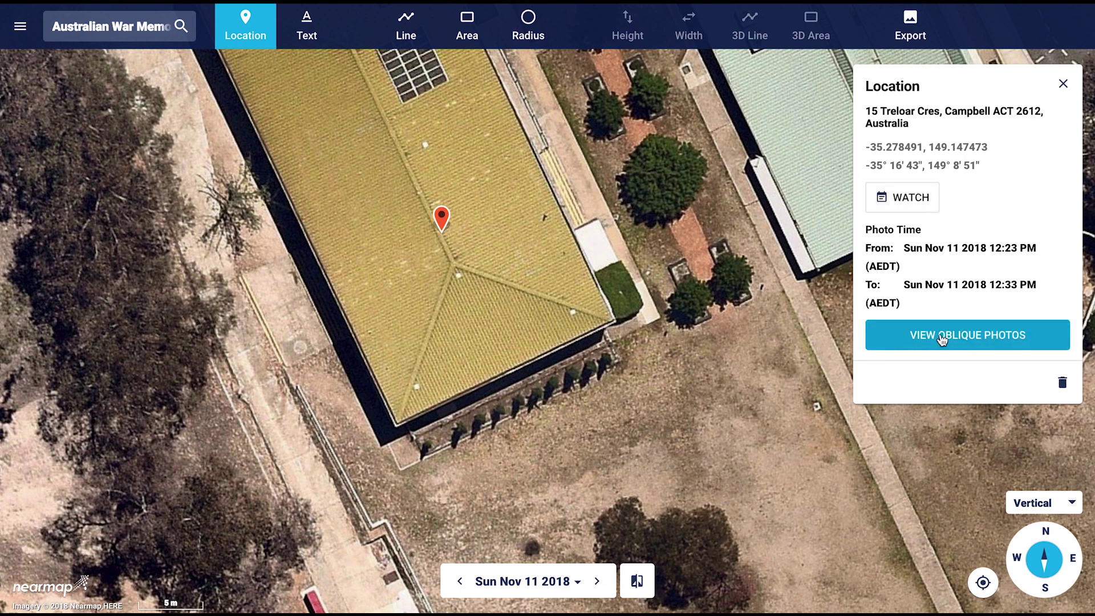
{"action": "left_click", "coordinate": [948, 339]}
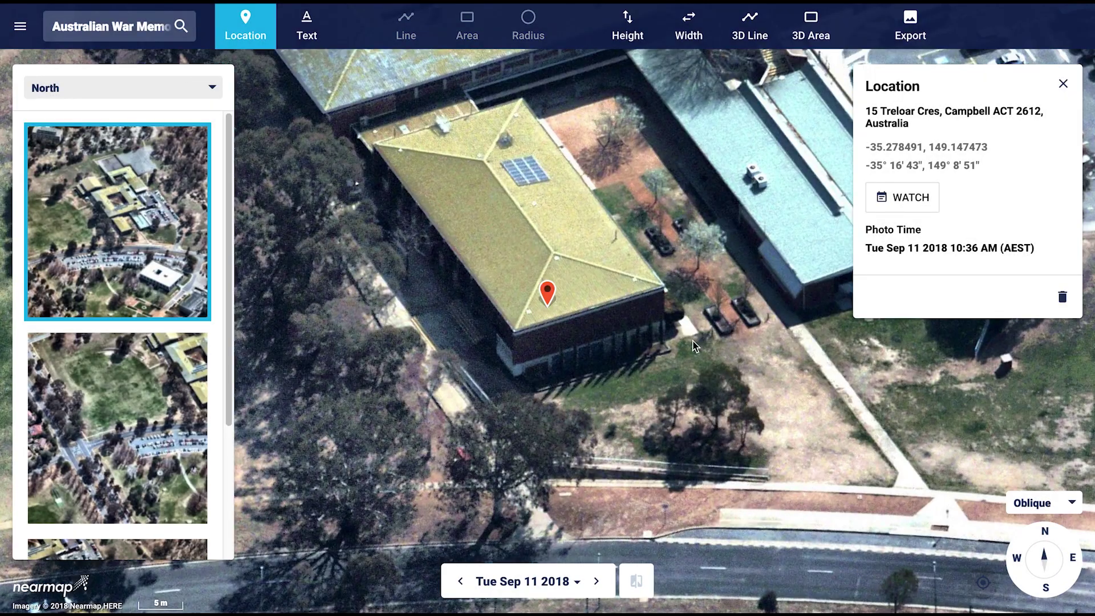
{"action": "scroll", "coordinate": [544, 290], "scroll_direction": "up", "scroll_amount": 1}
Trace a 3D line from the roof corner up the hip to the ridge, then proceed to the East view.
{"action": "left_click", "coordinate": [750, 25]}
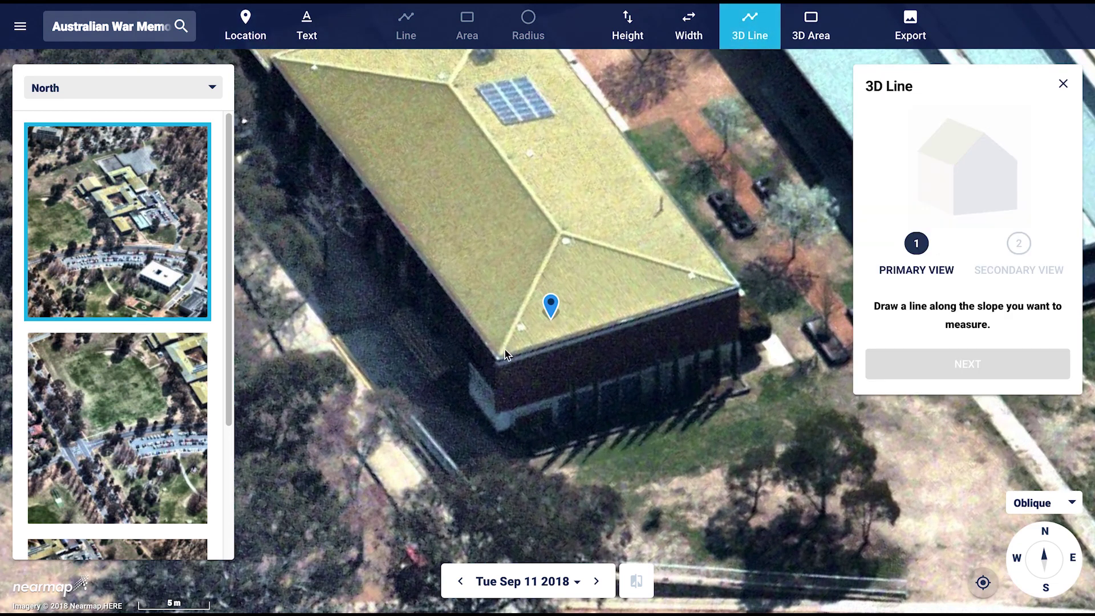
{"action": "scroll", "coordinate": [508, 338], "scroll_direction": "up", "scroll_amount": 3}
{"action": "mouse_move", "coordinate": [502, 360]}
{"action": "left_mouse_down"}
{"action": "mouse_move", "coordinate": [570, 235]}
{"action": "mouse_move", "coordinate": [647, 142]}
{"action": "mouse_move", "coordinate": [590, 287]}
{"action": "mouse_move", "coordinate": [625, 149]}
{"action": "left_mouse_up"}
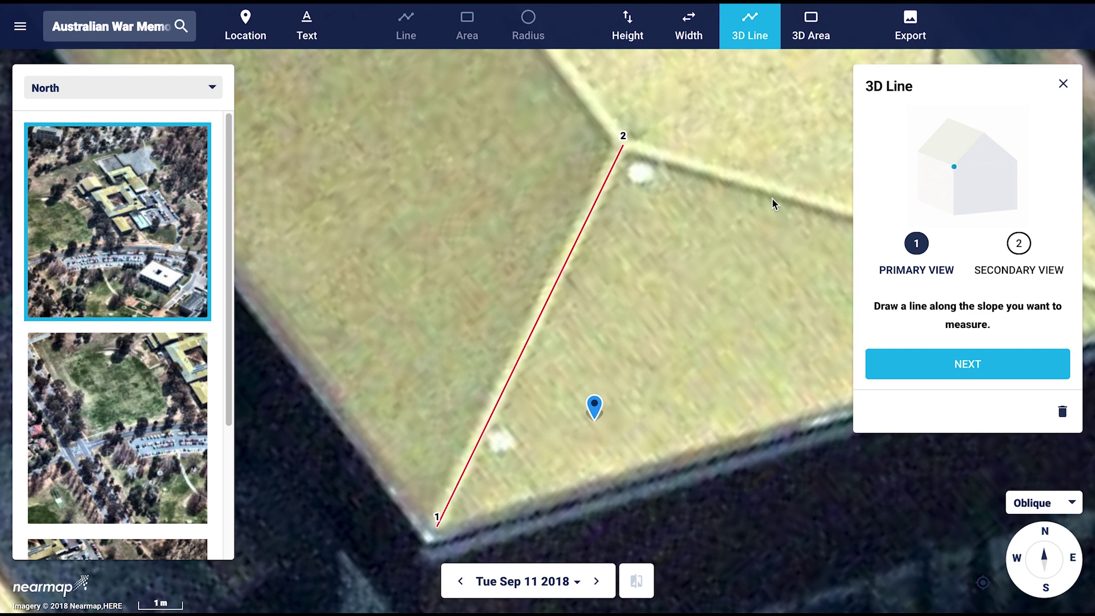
{"action": "left_click", "coordinate": [966, 365]}
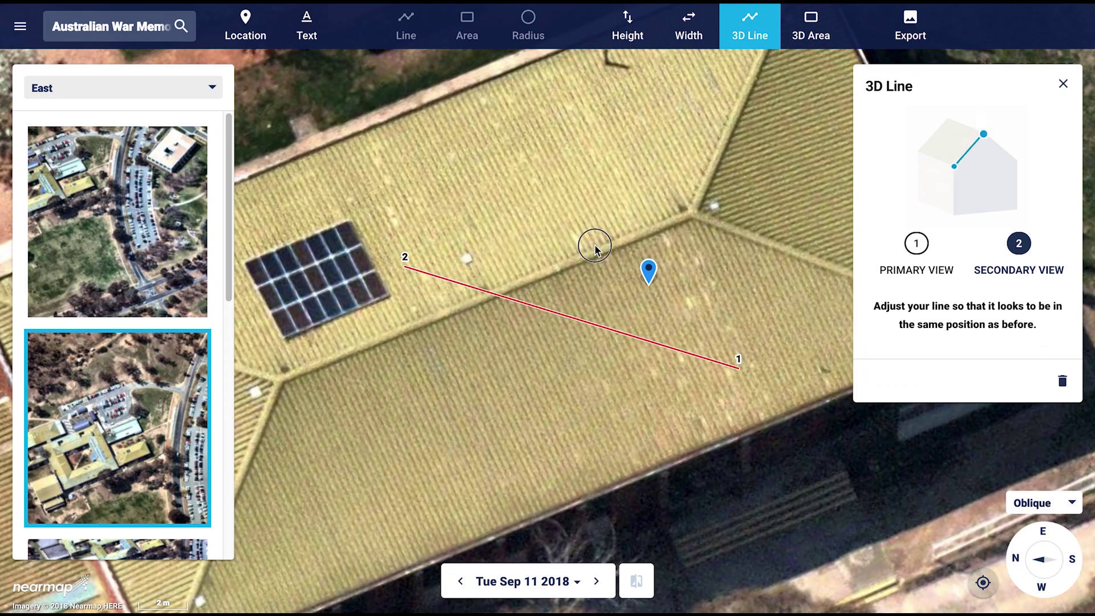
In the East view, drag the line's ends onto the roof corner and ridge junction for 13.02 m at 5.3°.
{"action": "left_click_drag", "start_coordinate": [672, 268], "coordinate": [459, 171]}
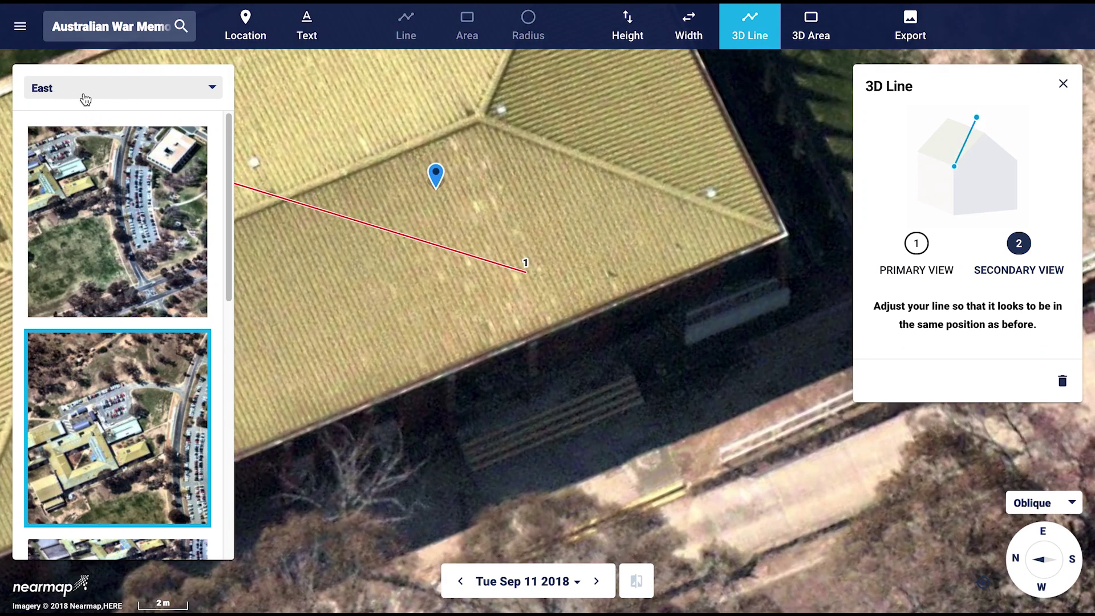
{"action": "left_click_drag", "start_coordinate": [525, 271], "coordinate": [780, 231]}
{"action": "left_click_drag", "start_coordinate": [411, 237], "coordinate": [518, 290]}
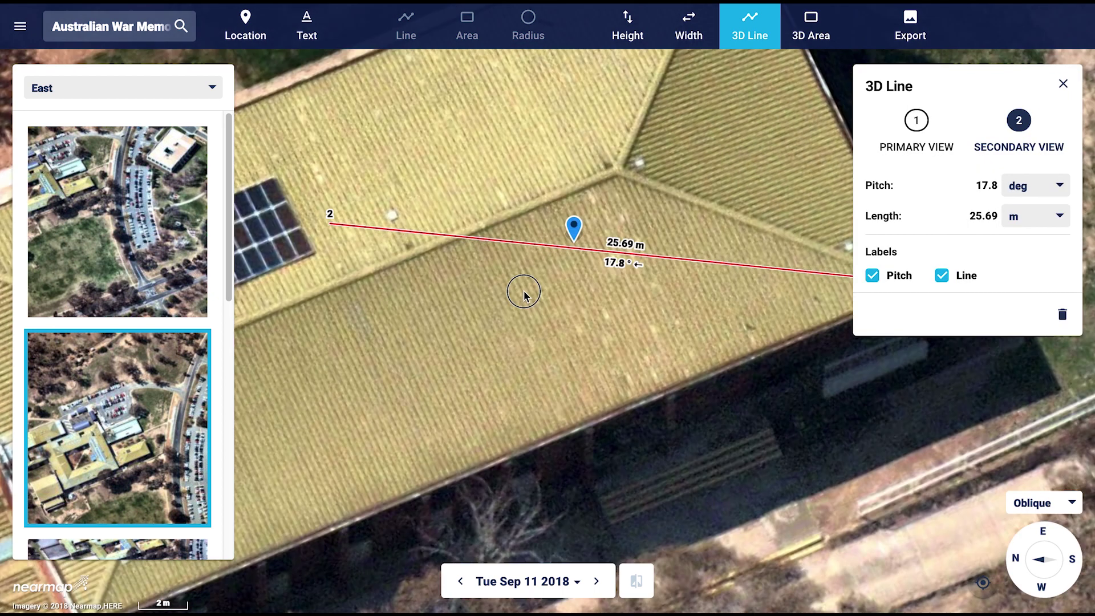
{"action": "left_click_drag", "start_coordinate": [330, 226], "coordinate": [618, 166]}
{"action": "scroll", "coordinate": [621, 174], "scroll_direction": "up", "scroll_amount": 2}
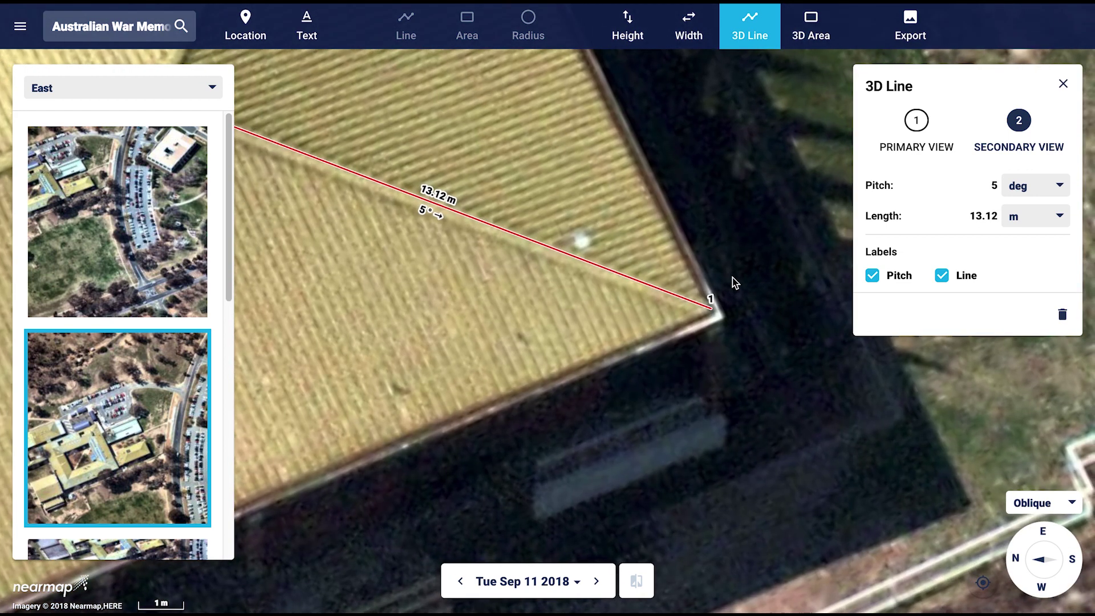
{"action": "left_click_drag", "start_coordinate": [709, 310], "coordinate": [705, 308]}
{"action": "left_click_drag", "start_coordinate": [399, 224], "coordinate": [512, 345]}
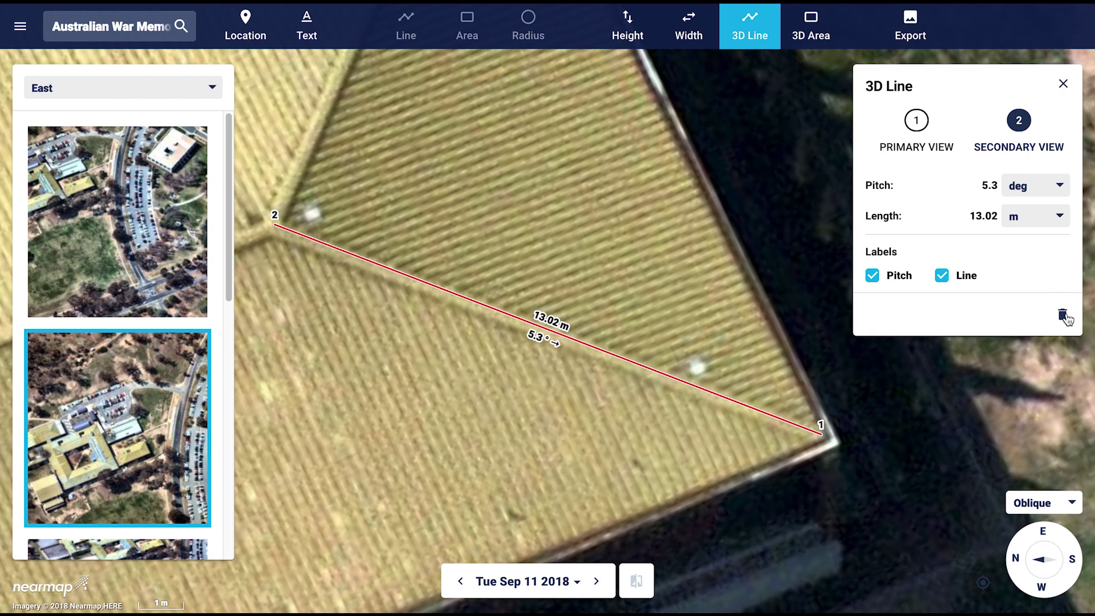
Delete the 3D line and reopen the pinned building's oblique photos from the vertical map.
{"action": "left_click", "coordinate": [1063, 317]}
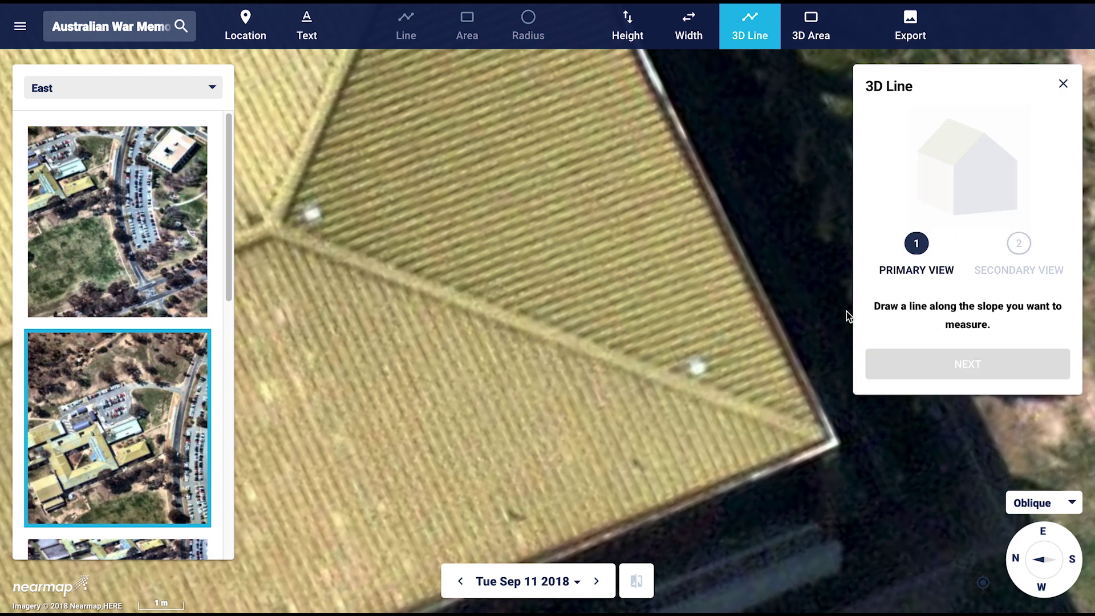
{"action": "scroll", "coordinate": [604, 269], "scroll_direction": "down", "scroll_amount": 2}
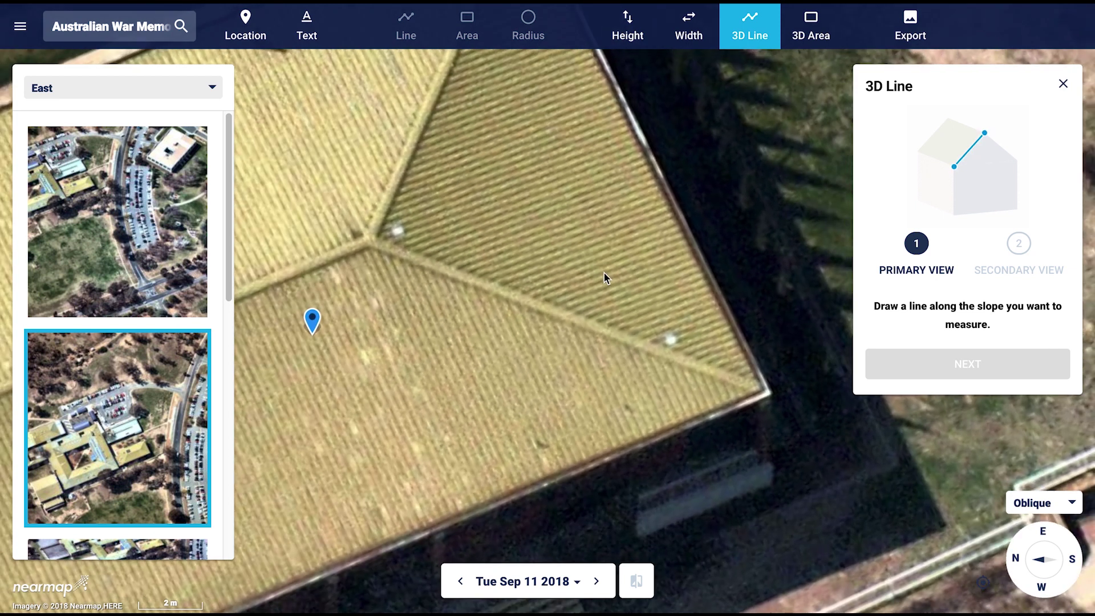
{"action": "left_click", "coordinate": [1046, 562]}
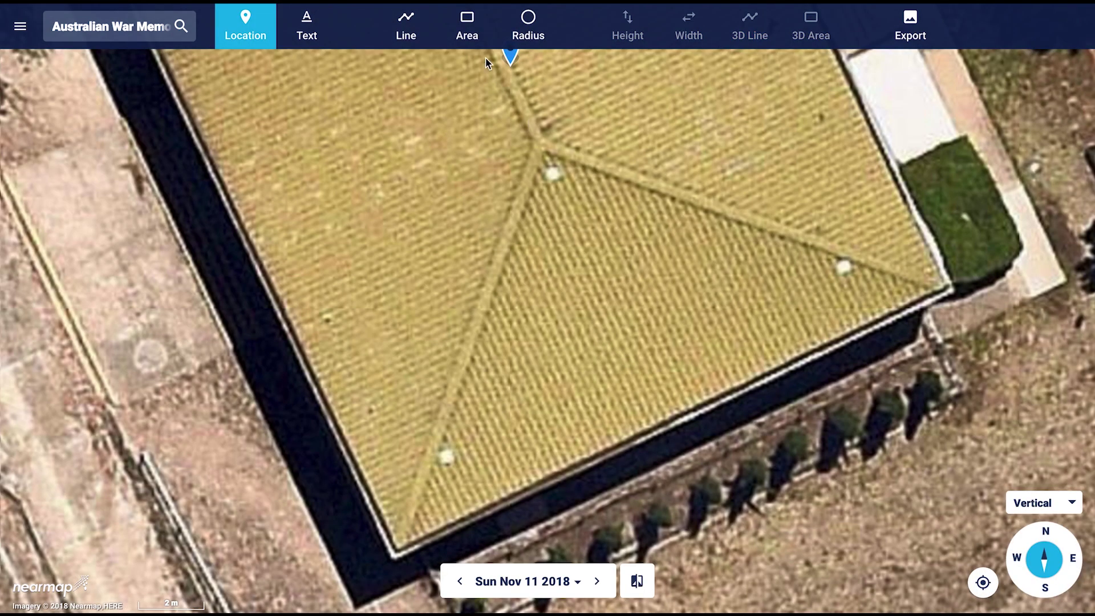
{"action": "left_click", "coordinate": [512, 62]}
{"action": "left_click", "coordinate": [956, 328]}
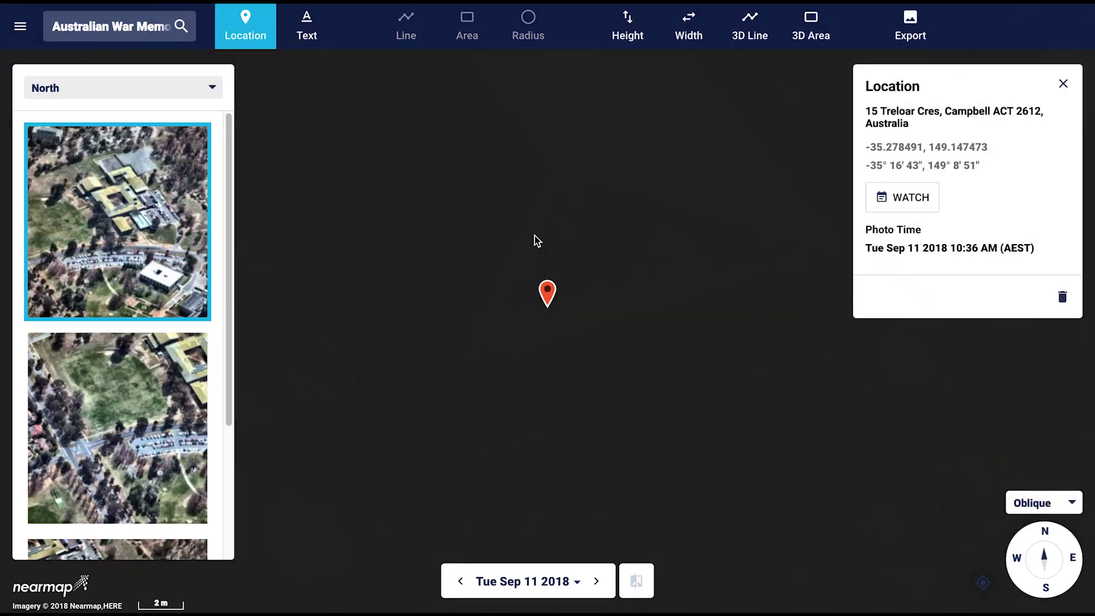
{"action": "scroll", "coordinate": [516, 329], "scroll_direction": "up", "scroll_amount": 2}
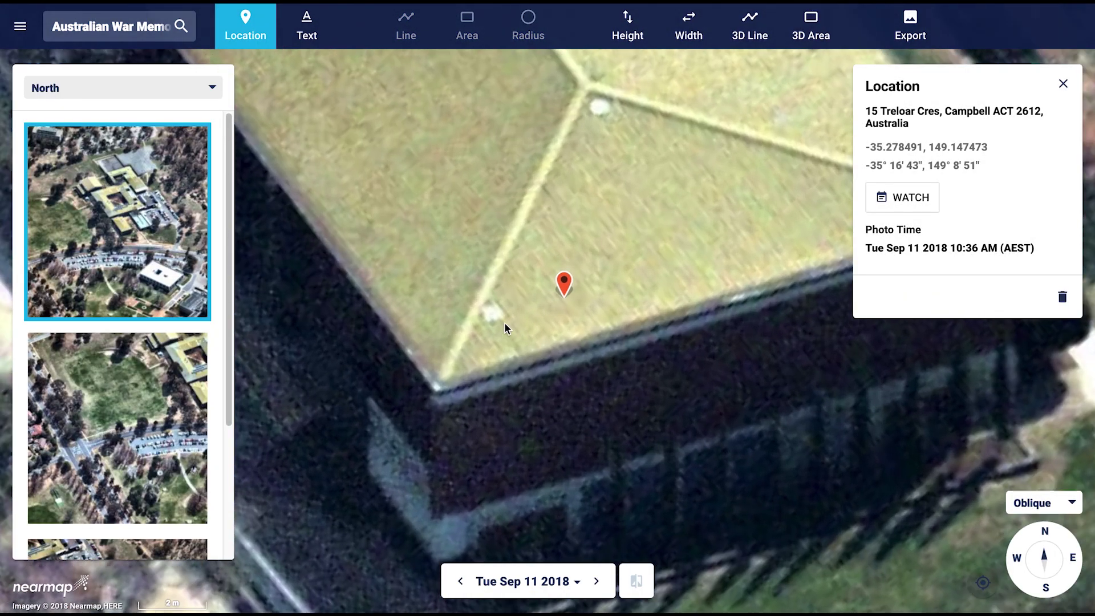
Outline the triangular roof face as a 3D area via lower corner, apex and far corner, then proceed.
{"action": "left_click", "coordinate": [810, 27]}
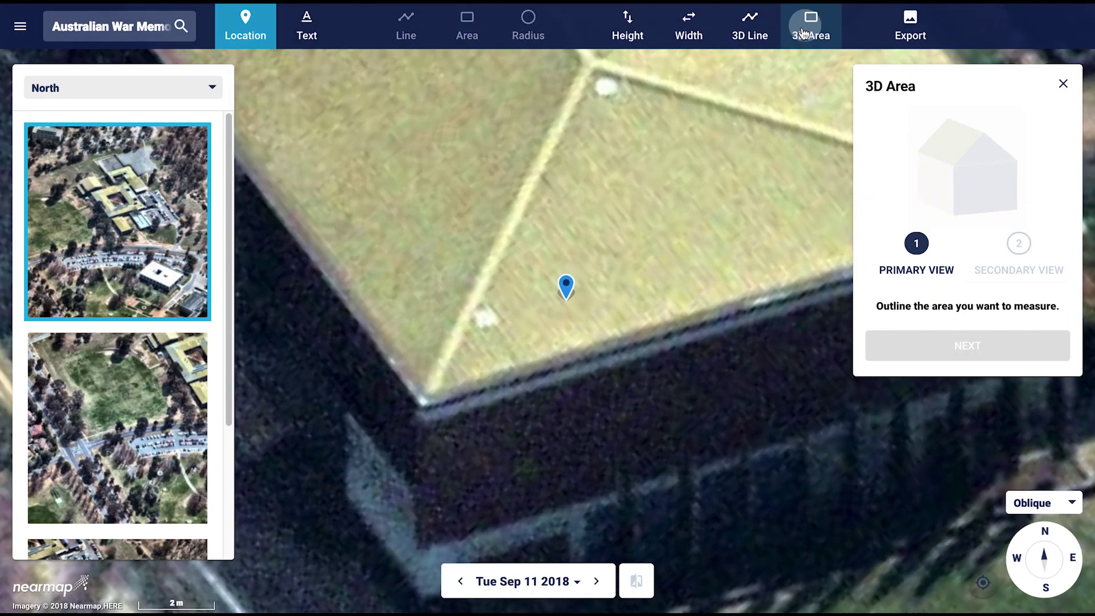
{"action": "left_click", "coordinate": [431, 397]}
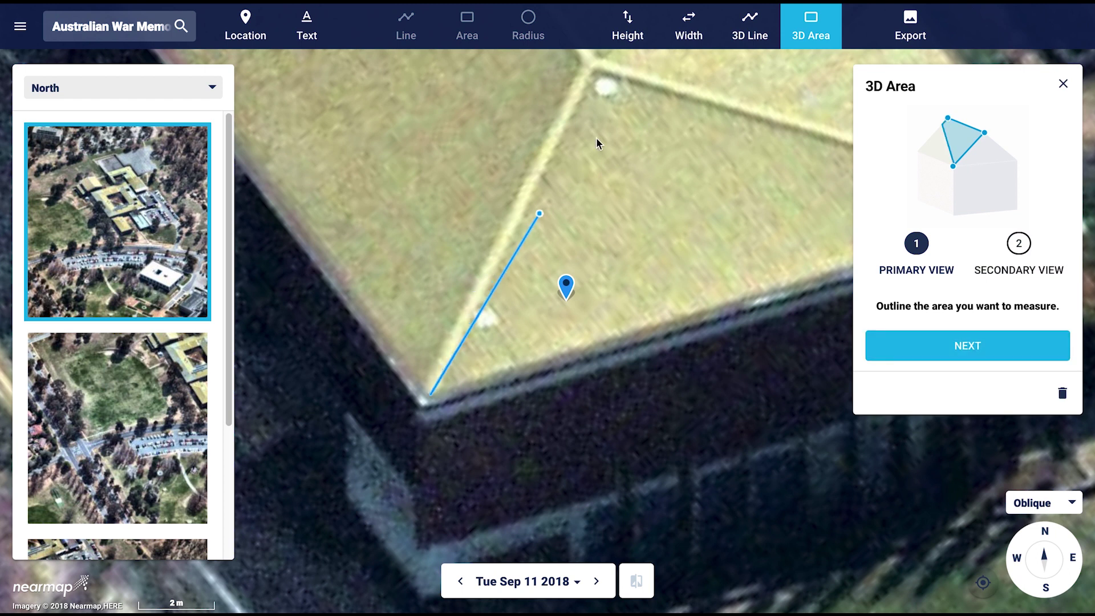
{"action": "left_click", "coordinate": [591, 69]}
{"action": "scroll", "coordinate": [592, 69], "scroll_direction": "up", "scroll_amount": 2}
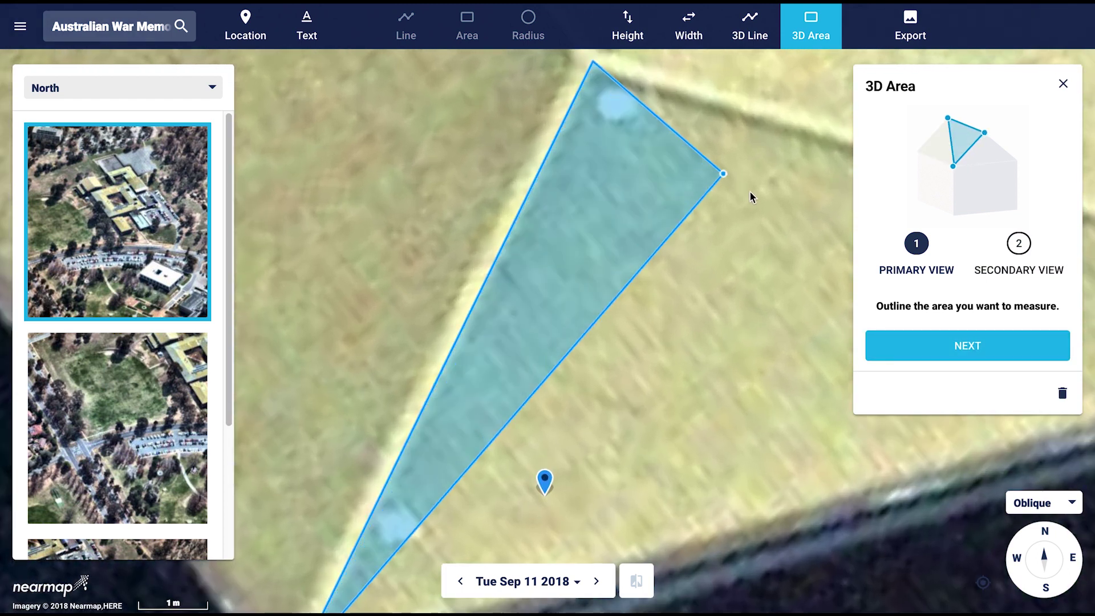
{"action": "left_click_drag", "start_coordinate": [742, 193], "coordinate": [276, 176]}
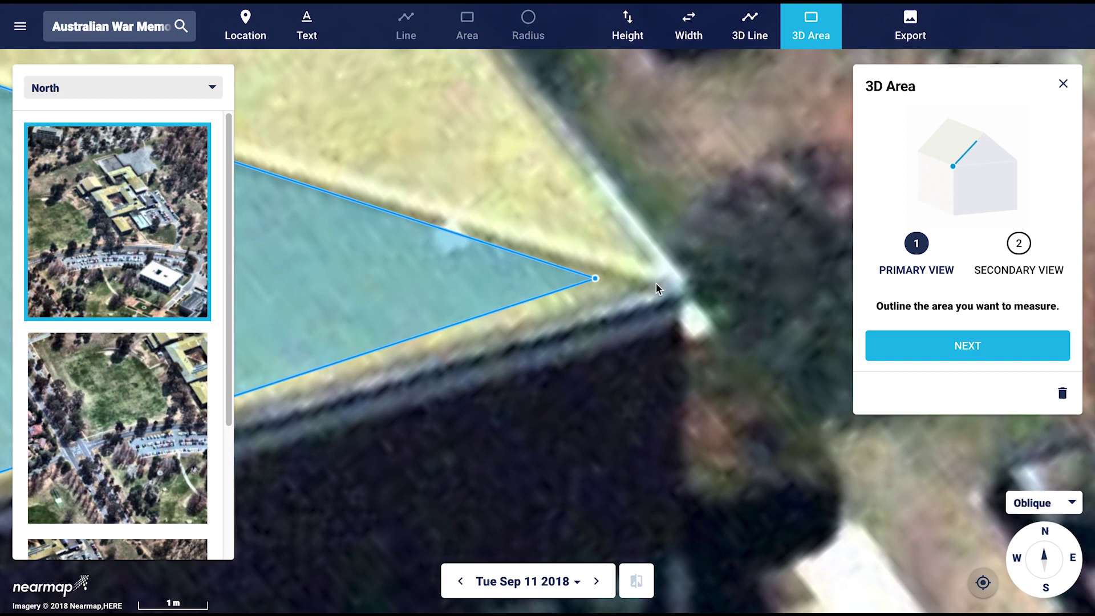
{"action": "left_click", "coordinate": [670, 285]}
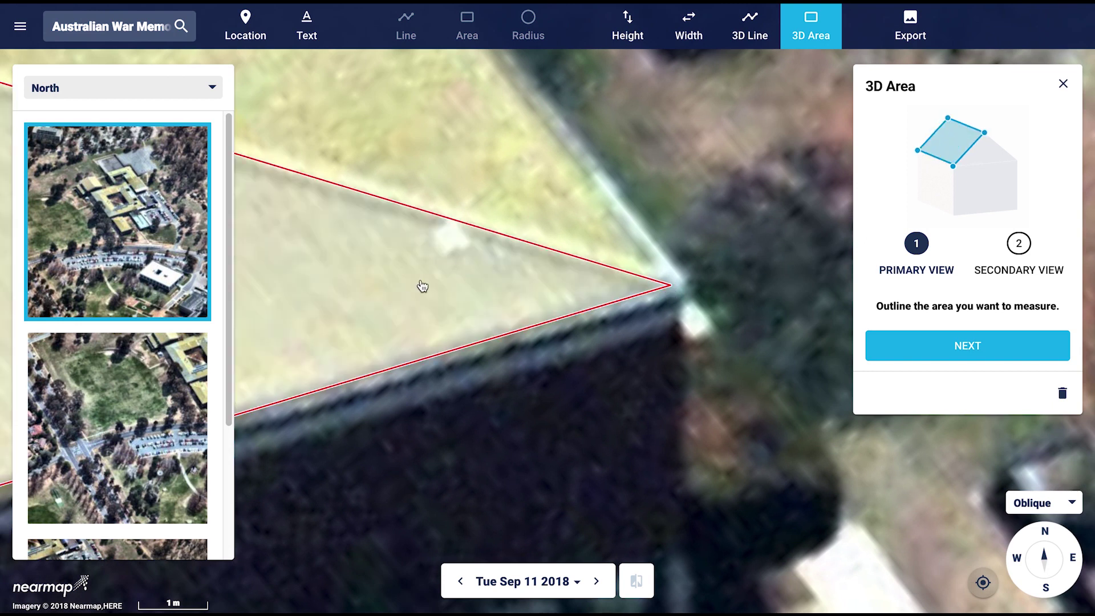
{"action": "scroll", "coordinate": [408, 298], "scroll_direction": "down", "scroll_amount": 3}
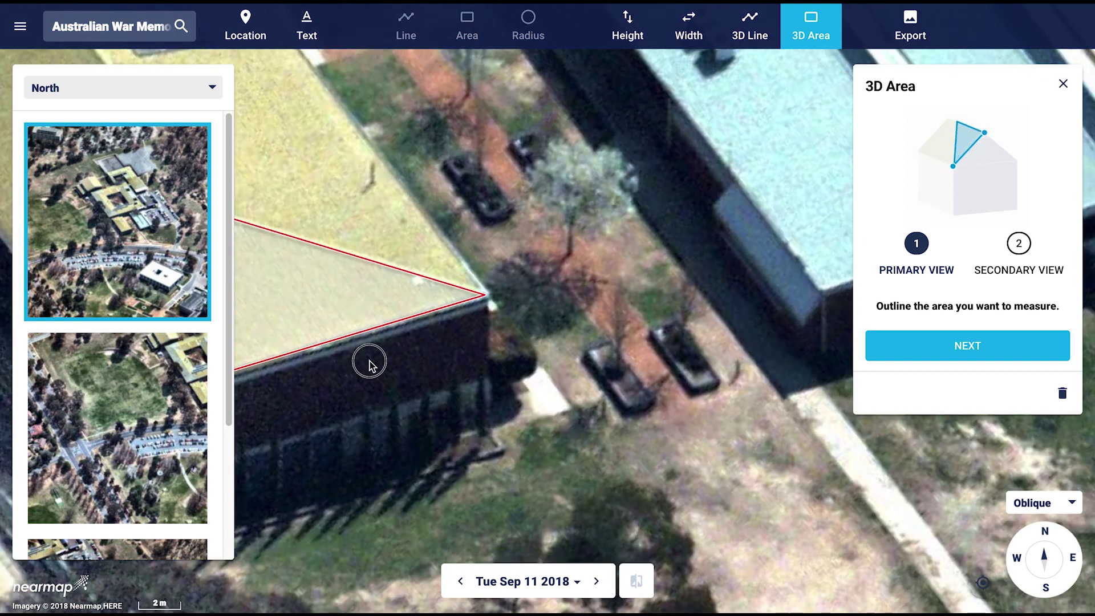
{"action": "left_click_drag", "start_coordinate": [350, 365], "coordinate": [643, 362]}
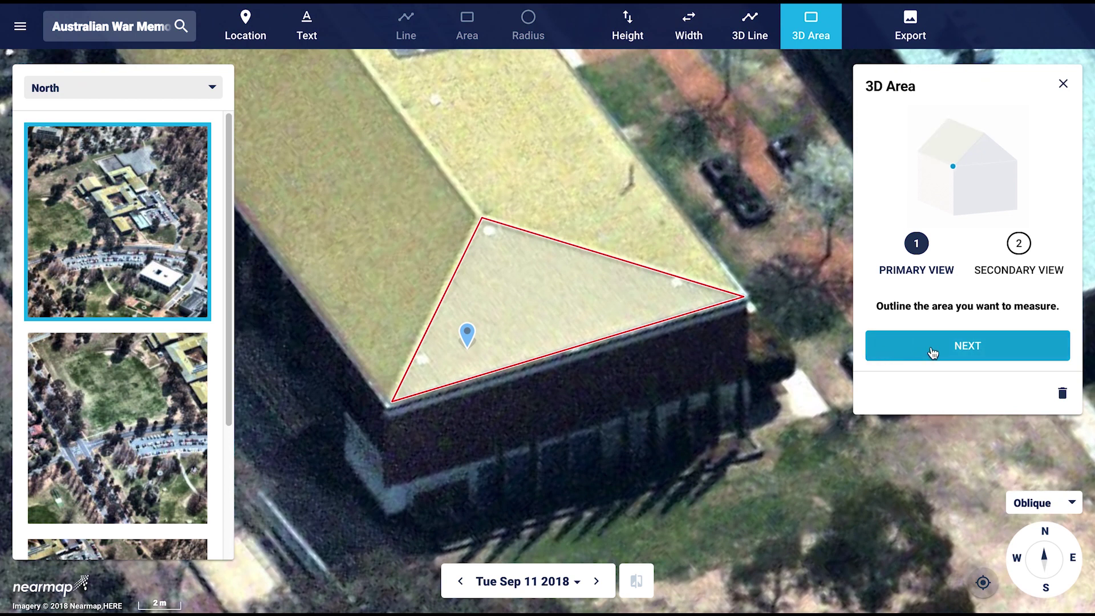
{"action": "left_click", "coordinate": [957, 349]}
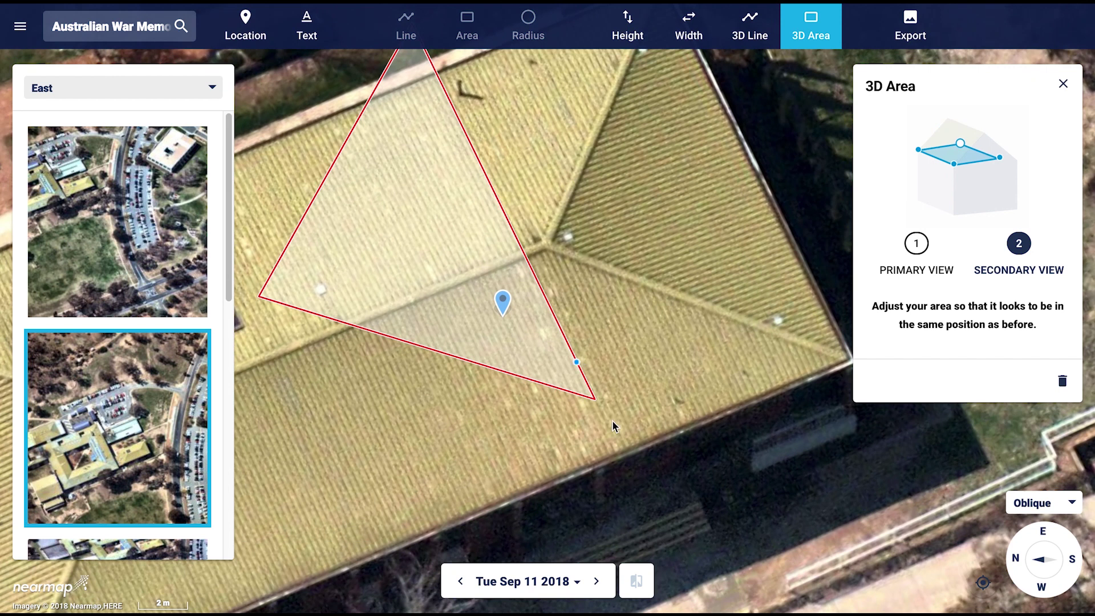
In the East view, drag the triangle's corners onto the roof corner, ridge junction and top corner.
{"action": "left_click_drag", "start_coordinate": [752, 380], "coordinate": [846, 357]}
{"action": "left_click_drag", "start_coordinate": [258, 295], "coordinate": [551, 246]}
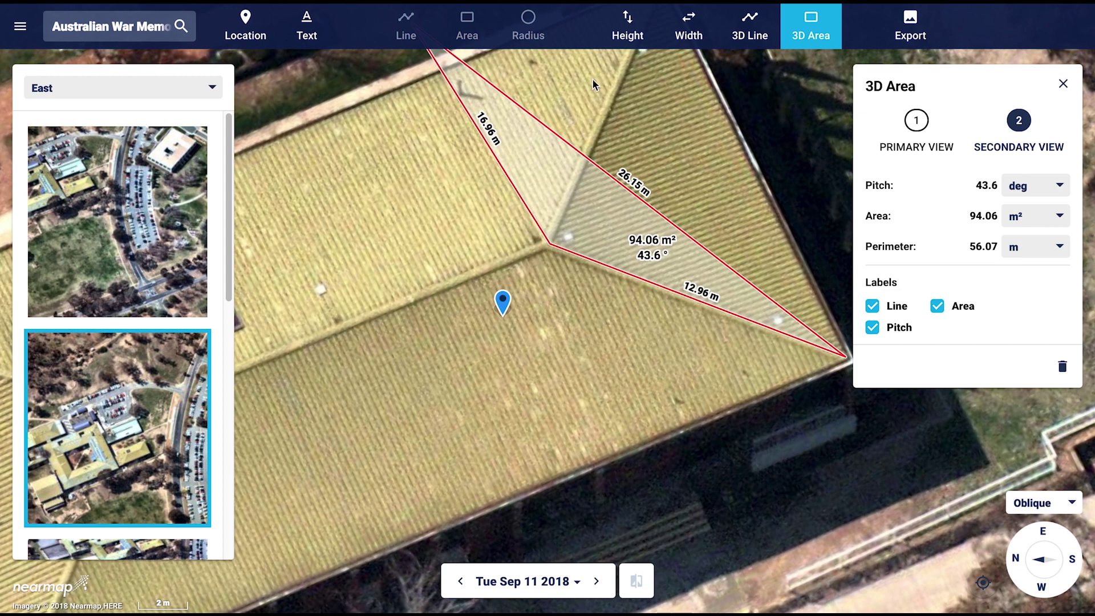
{"action": "left_click_drag", "start_coordinate": [593, 85], "coordinate": [549, 240]}
{"action": "left_click_drag", "start_coordinate": [371, 181], "coordinate": [620, 145]}
{"action": "scroll", "coordinate": [618, 150], "scroll_direction": "up", "scroll_amount": 1}
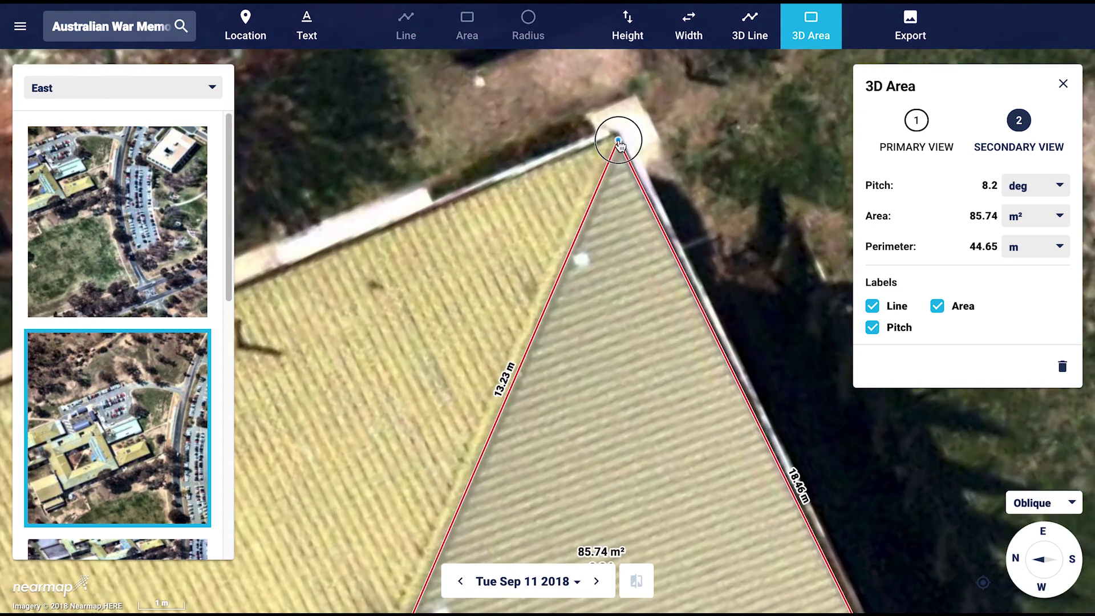
Fine-tune the ridge-junction and bottom corners so it reads 86.71 m², 7.5° pitch, 44.8 m perimeter.
{"action": "left_click_drag", "start_coordinate": [465, 342], "coordinate": [432, 159]}
{"action": "left_click_drag", "start_coordinate": [374, 449], "coordinate": [372, 447]}
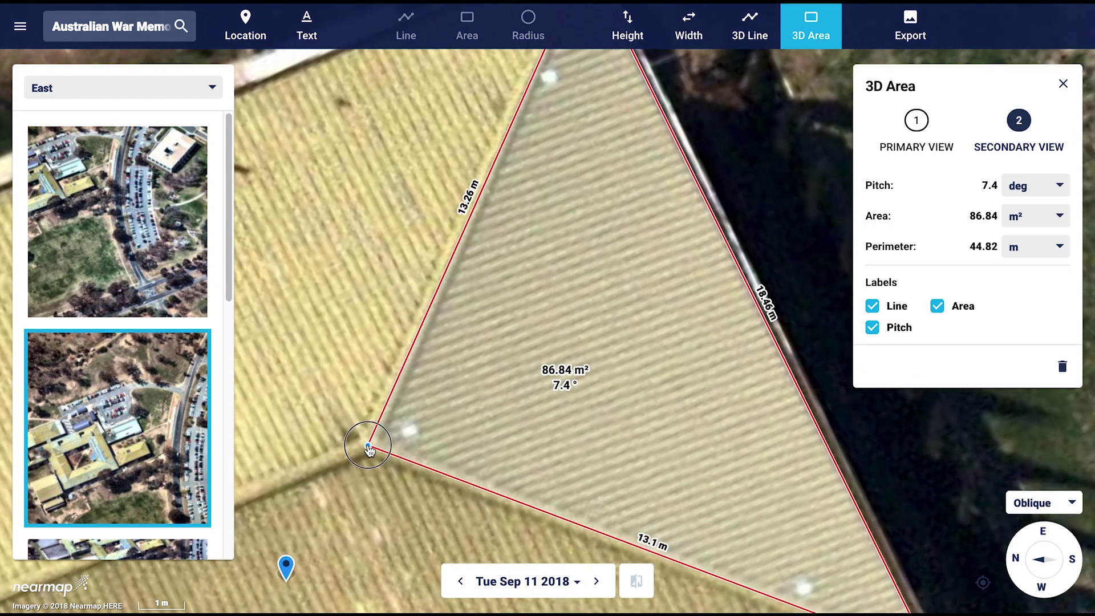
{"action": "left_click_drag", "start_coordinate": [440, 506], "coordinate": [232, 370]}
{"action": "mouse_move", "coordinate": [720, 520]}
{"action": "left_mouse_down"}
{"action": "mouse_move", "coordinate": [713, 513]}
{"action": "mouse_move", "coordinate": [725, 522]}
{"action": "left_mouse_up"}
{"action": "left_click_drag", "start_coordinate": [342, 435], "coordinate": [394, 527]}
{"action": "scroll", "coordinate": [491, 301], "scroll_direction": "down", "scroll_amount": 2}
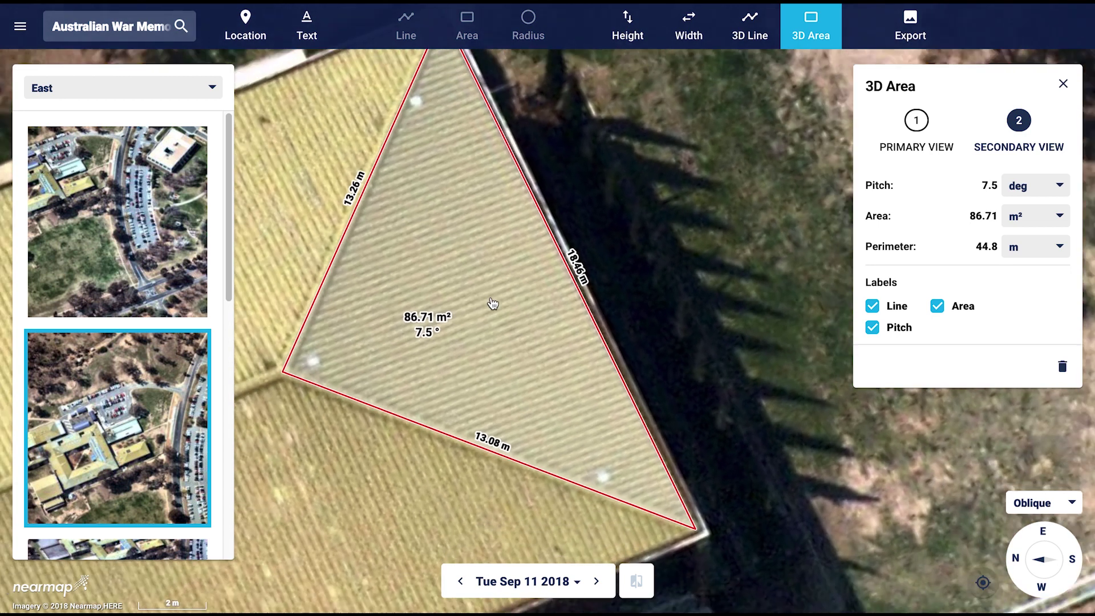
{"action": "left_click_drag", "start_coordinate": [569, 222], "coordinate": [616, 242]}
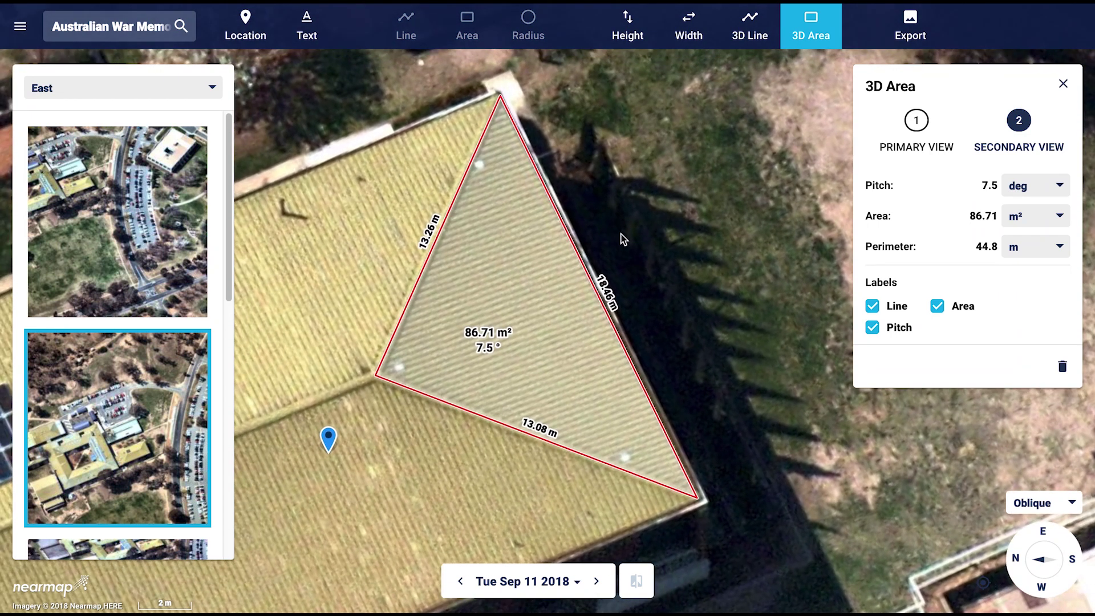